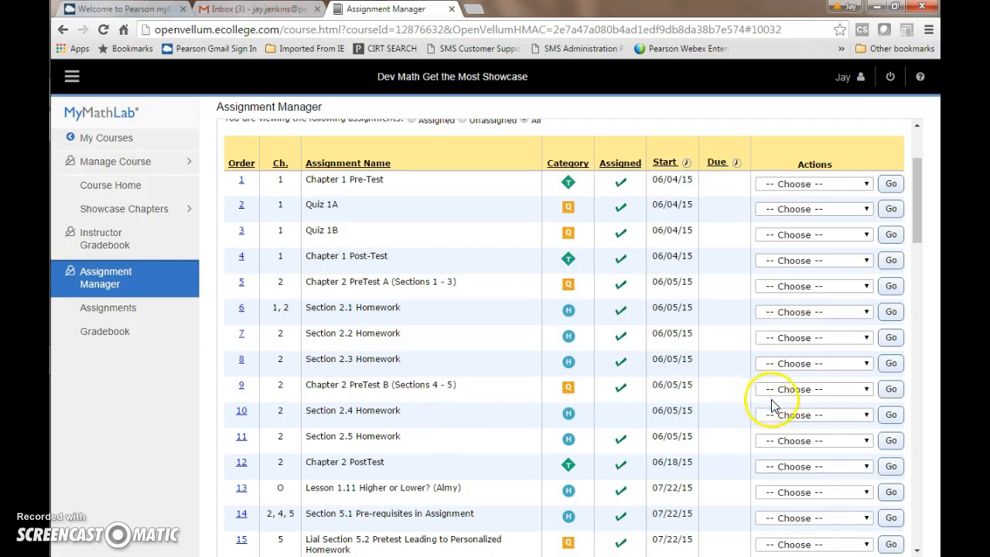
- Open Section 2.4 Homework for editing and go to its question selection
left_click(828, 416)
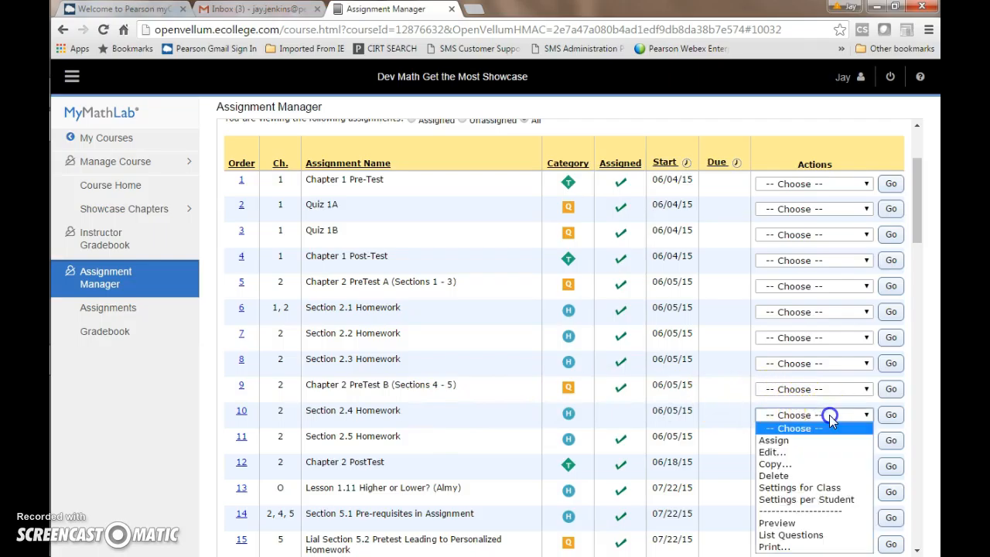
left_click(797, 452)
left_click(891, 416)
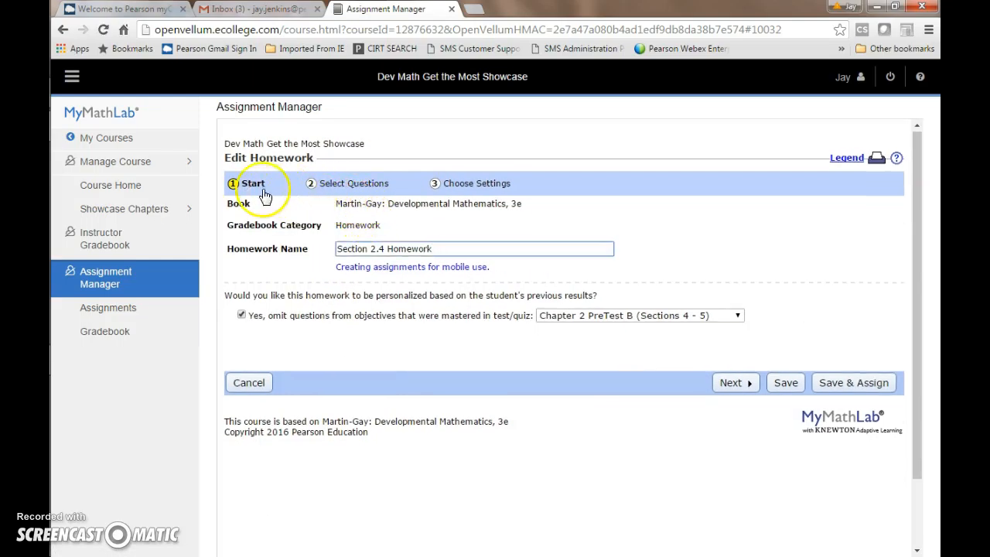
left_click(353, 186)
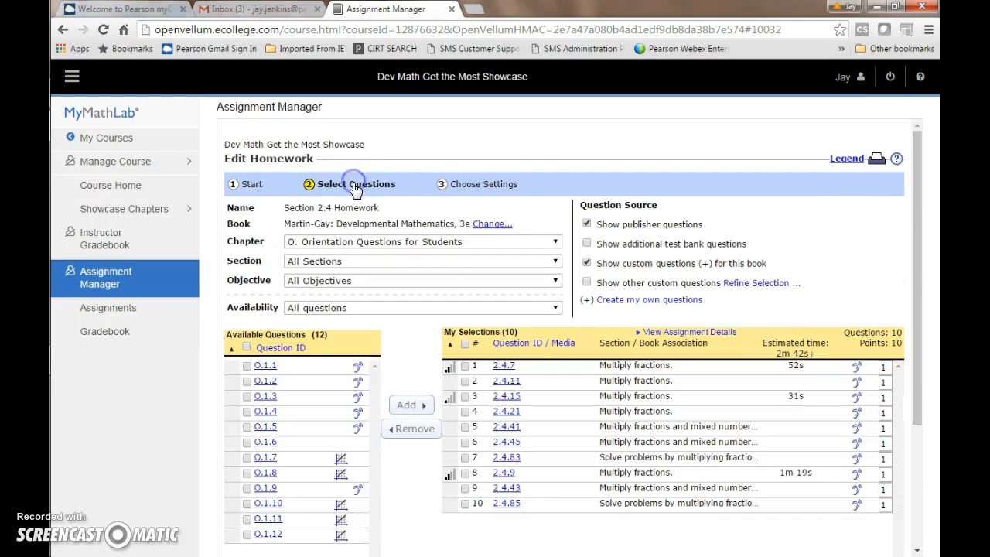
- Preview selected question 2.4.15 and switch the preview to working the problem as a student
mouse_move(496, 459)
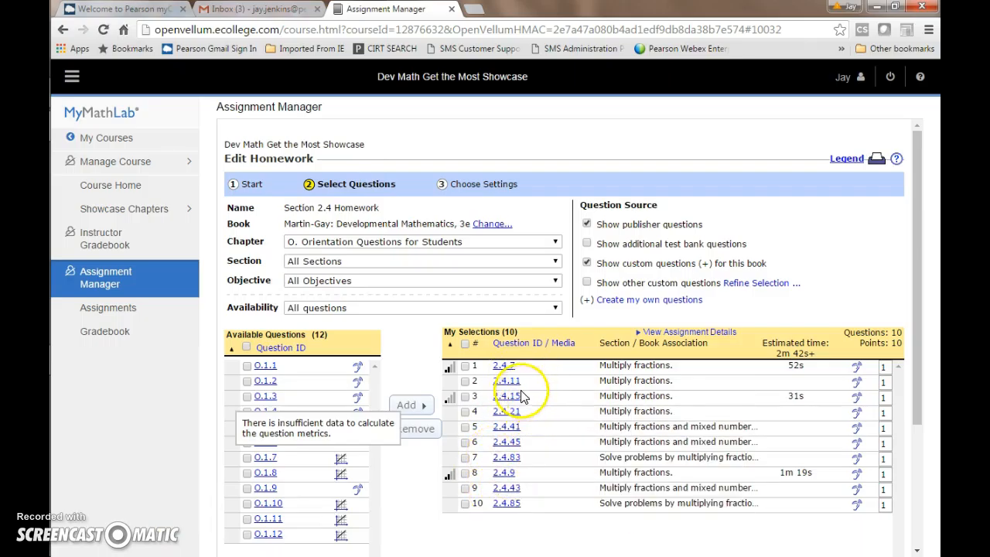
mouse_move(514, 399)
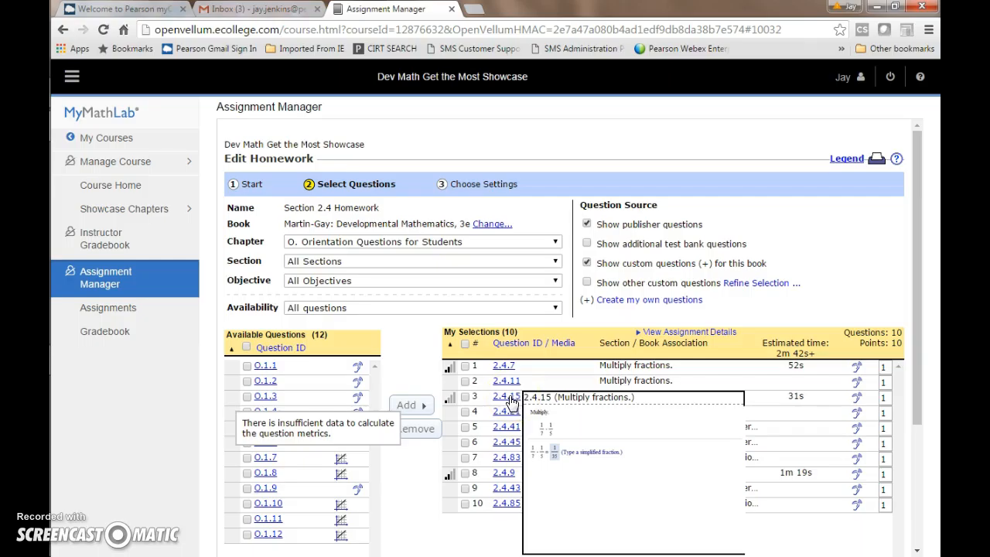
left_click(512, 400)
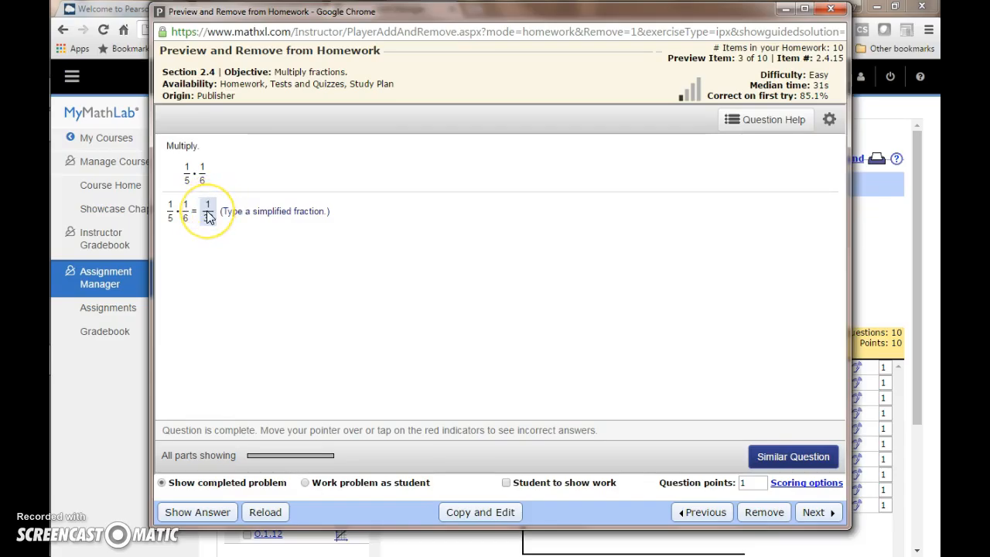
left_click(334, 485)
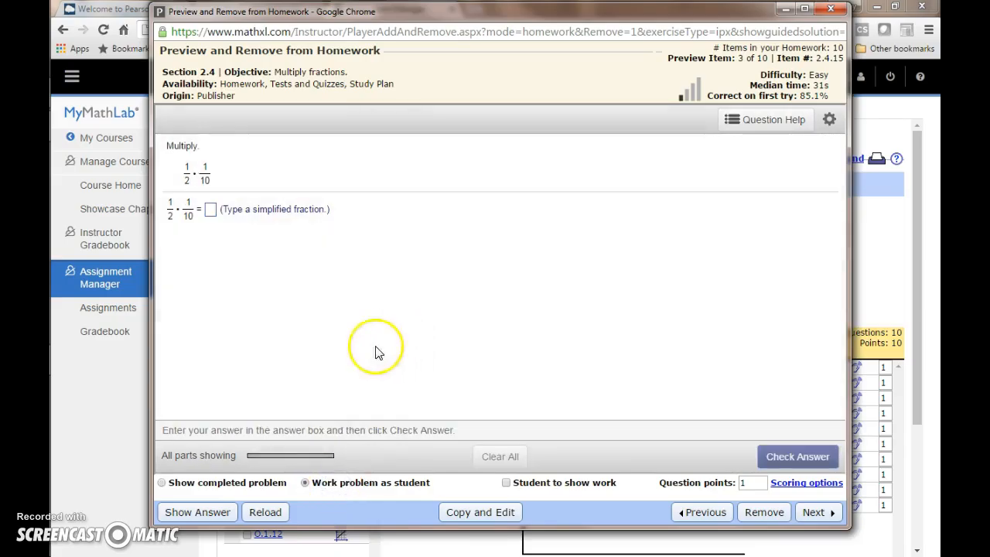
- Submit 2/20 as the answer to the fraction multiplication question and dismiss the feedback
left_click(211, 211)
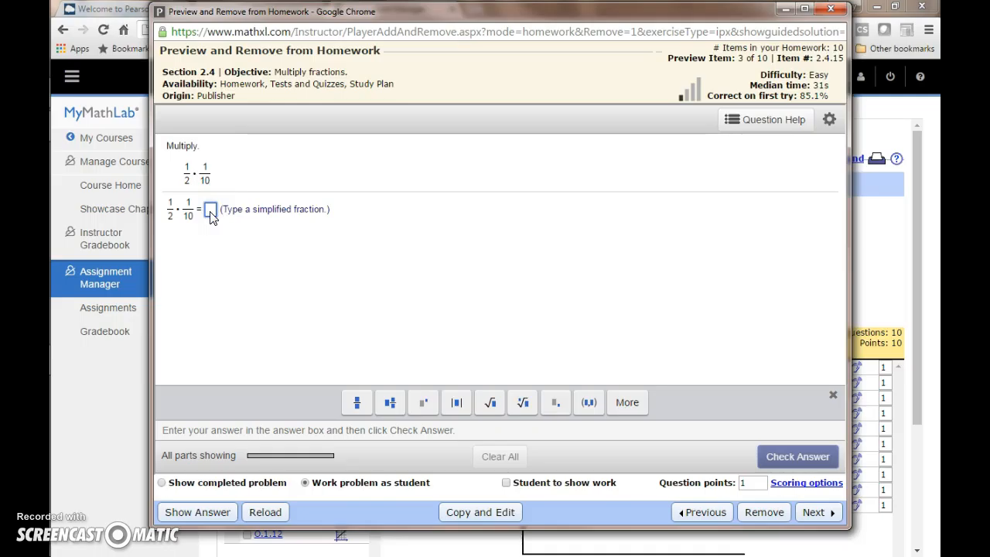
type("2/")
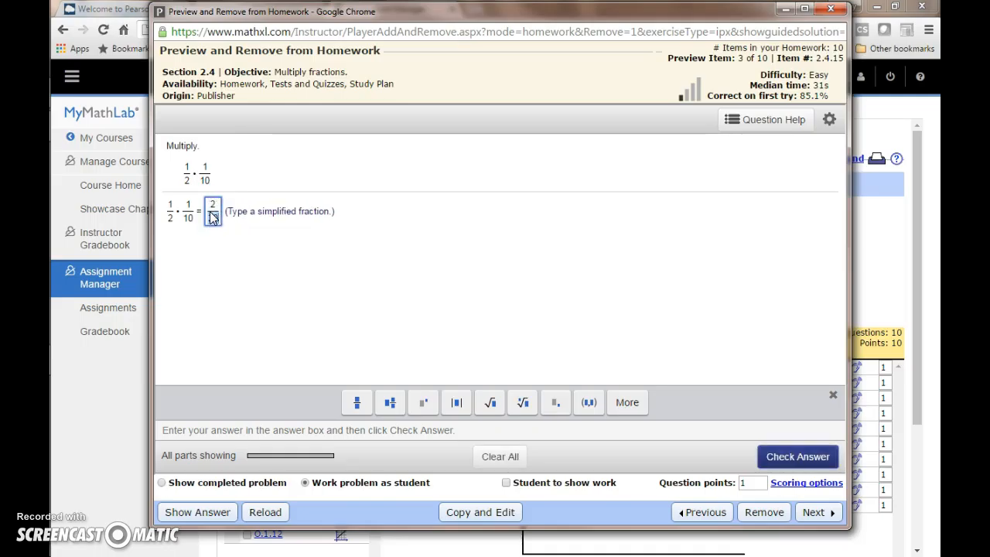
type("20")
key("Return")
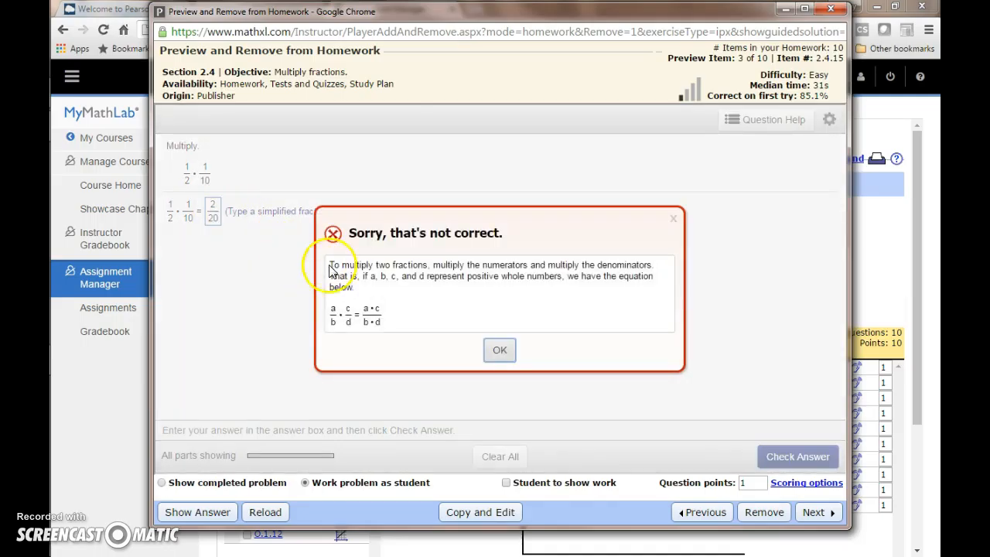
left_click(499, 350)
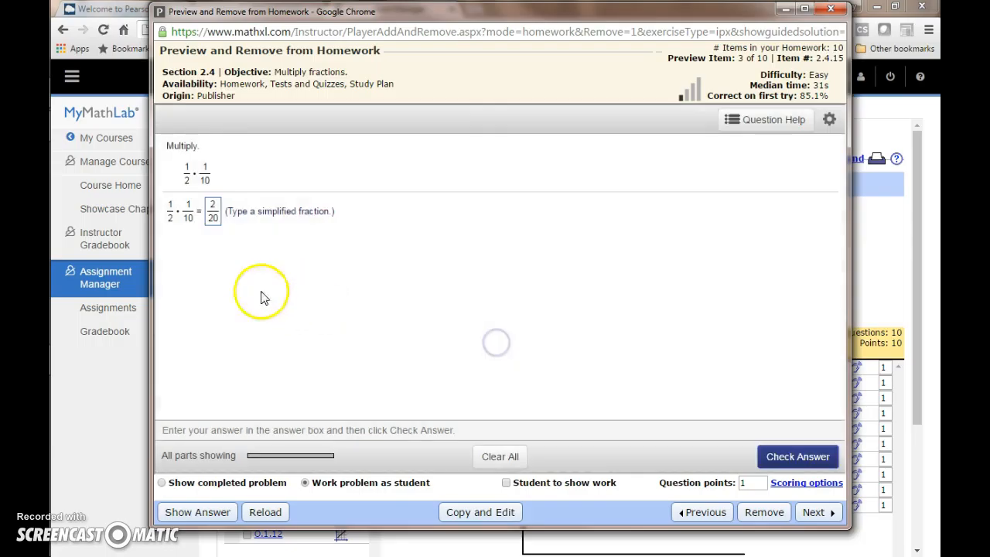
- Resubmit the same 2/20 answer two more times to use up the attempts on the question
left_click(213, 217)
key("Return")
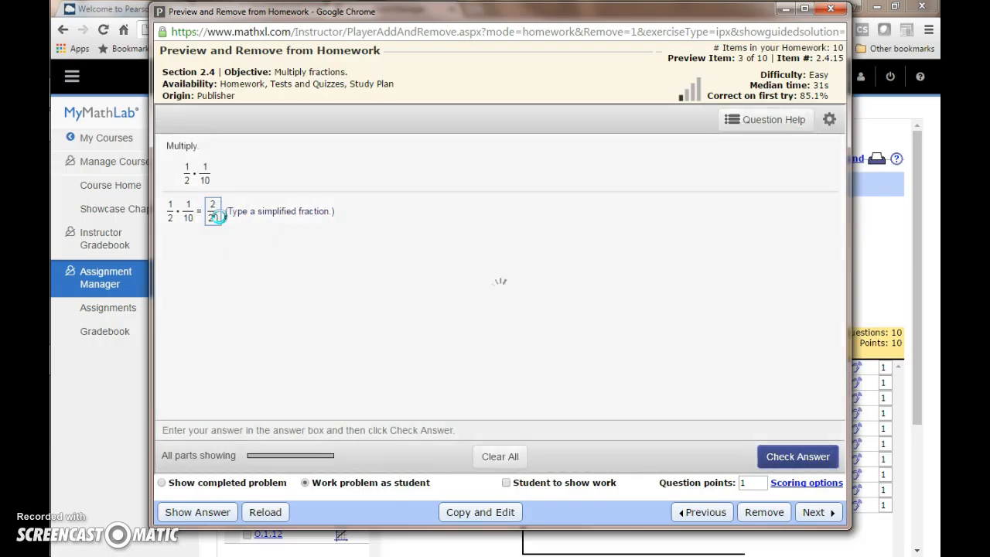
left_click(500, 349)
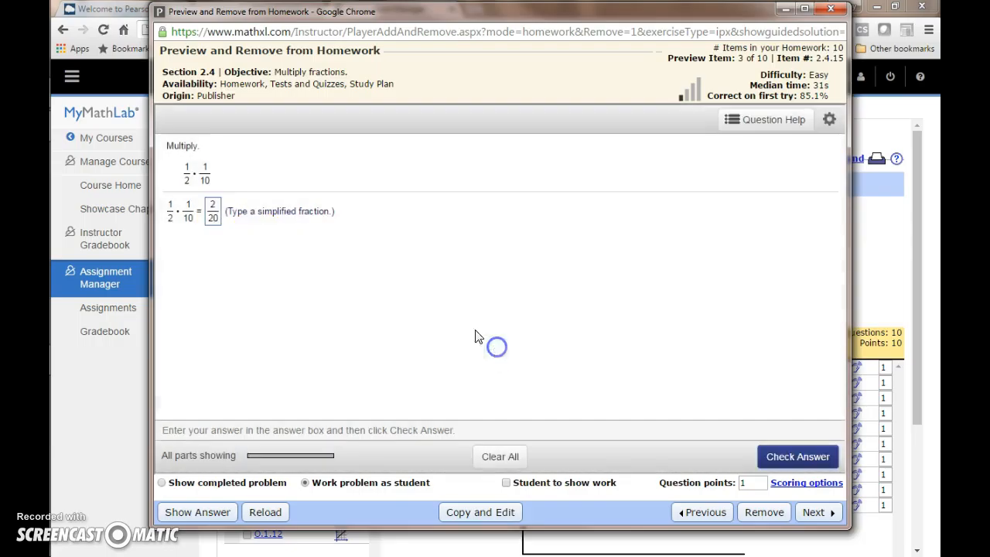
left_click(215, 215)
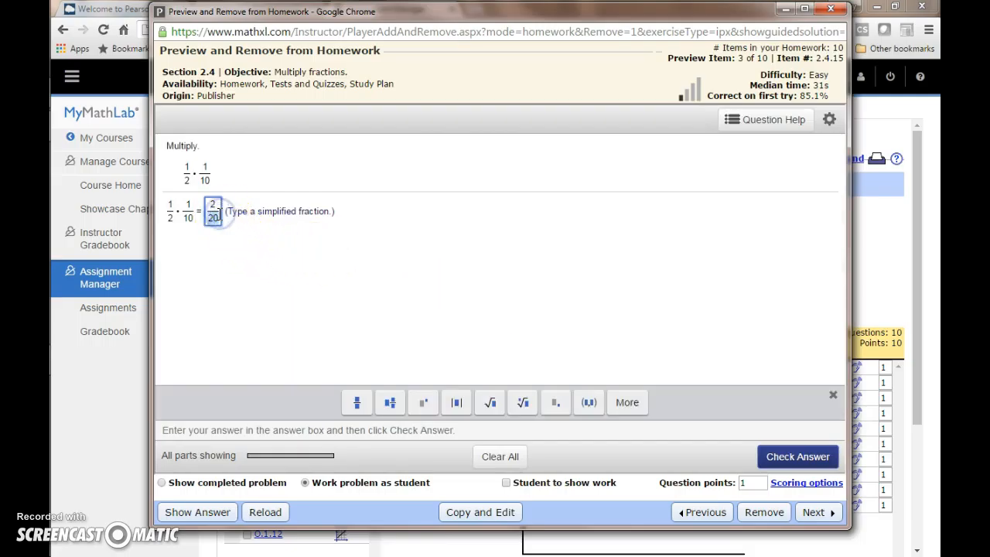
key("Return")
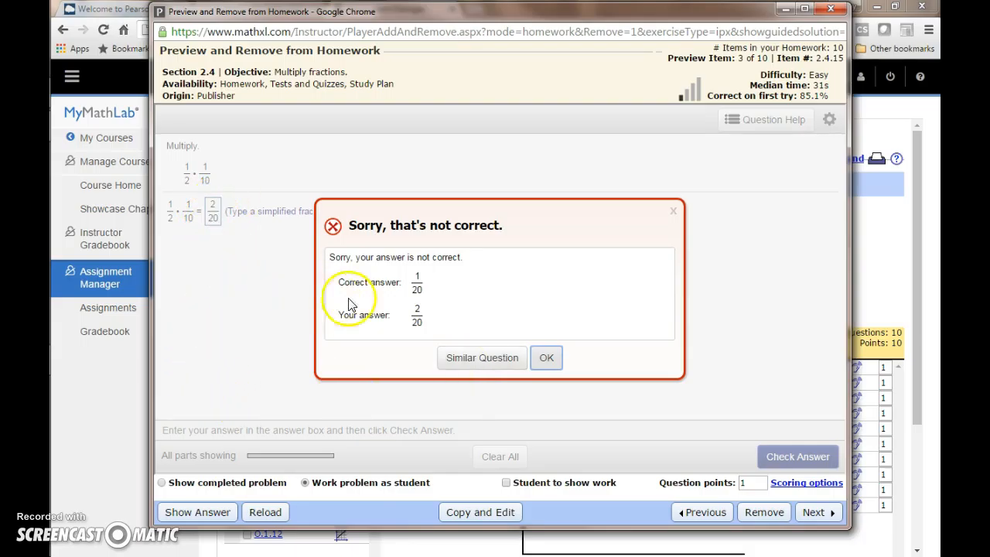
- Load a similar question from the answer feedback, then close the question preview
left_click(478, 359)
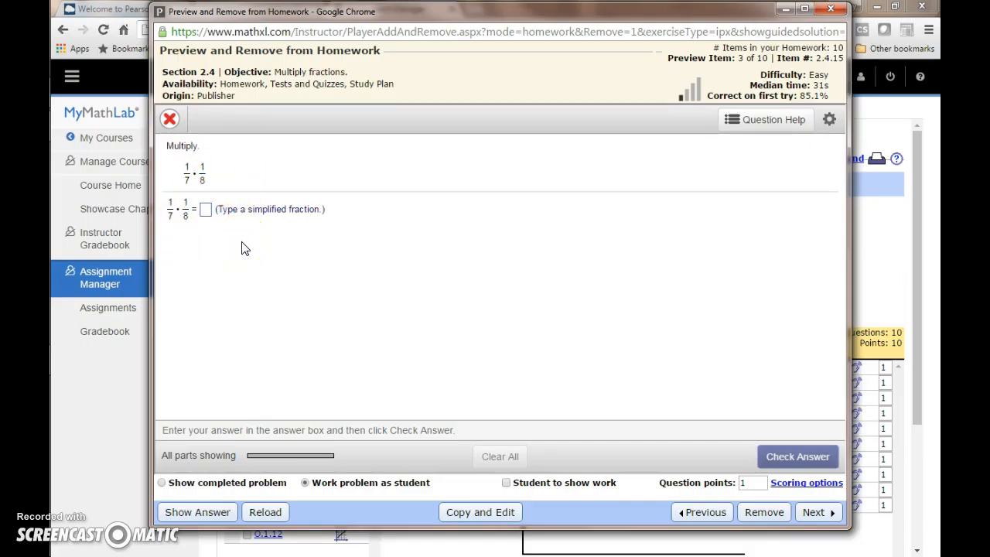
left_click(206, 214)
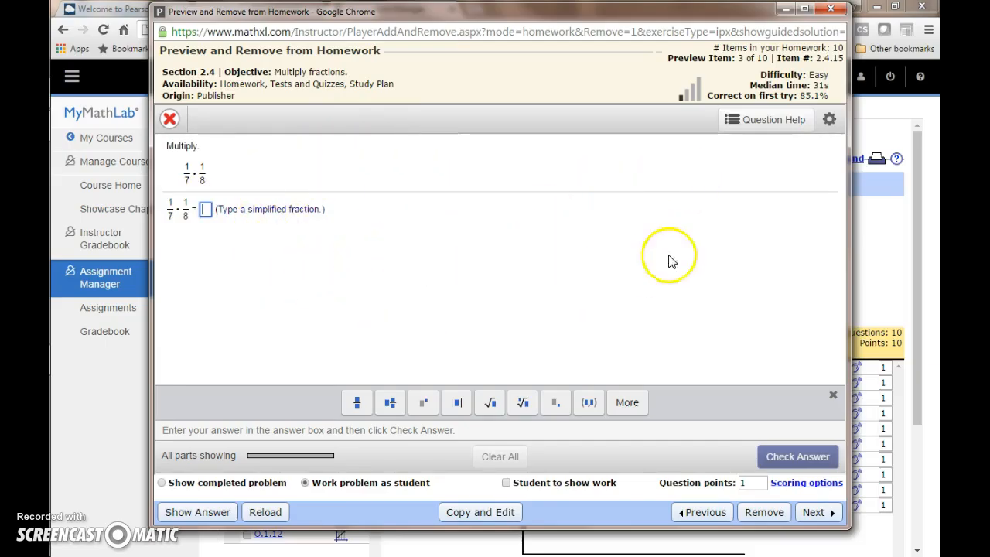
left_click(201, 214)
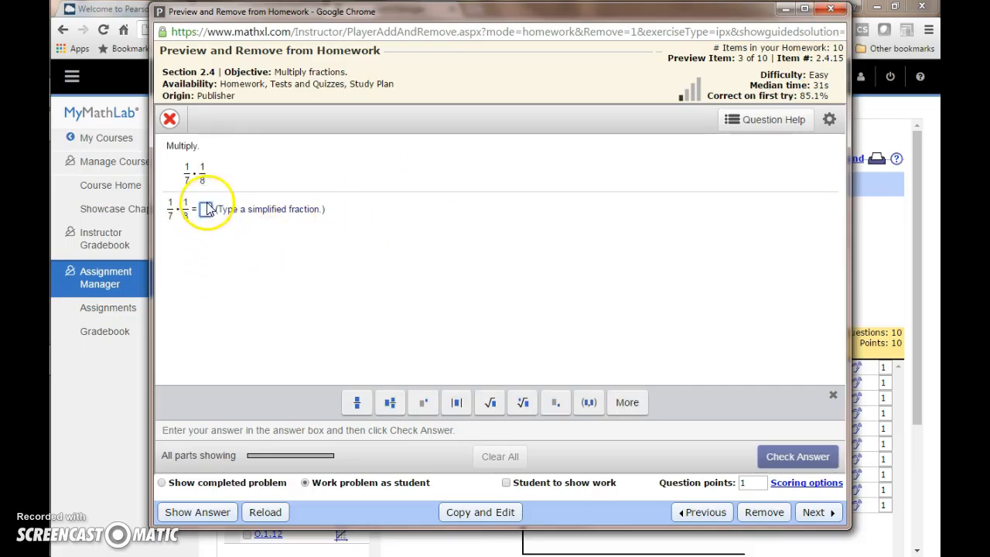
left_click(828, 9)
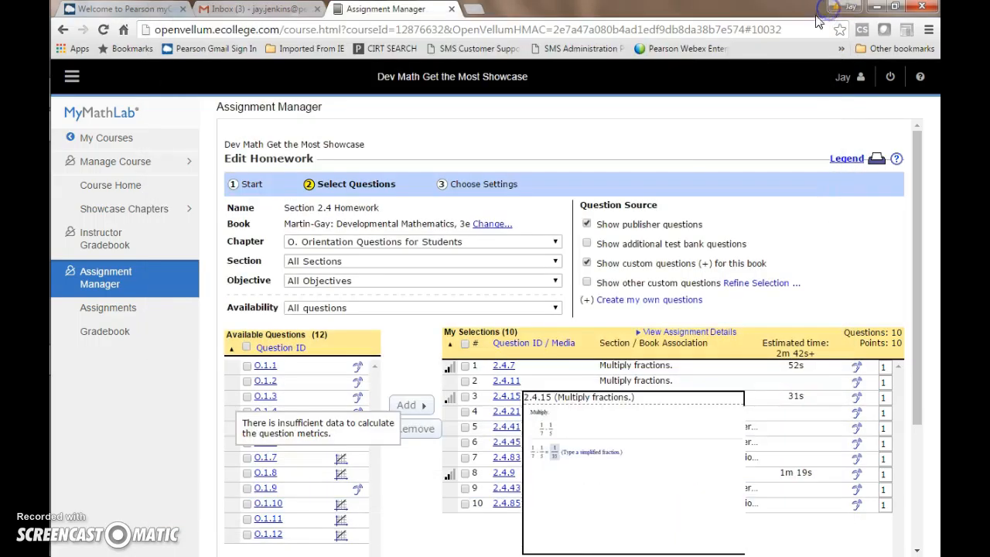
- Open the assignment's question details in a maximized window and set the tries within question 2.4.7 to 1
left_click(688, 338)
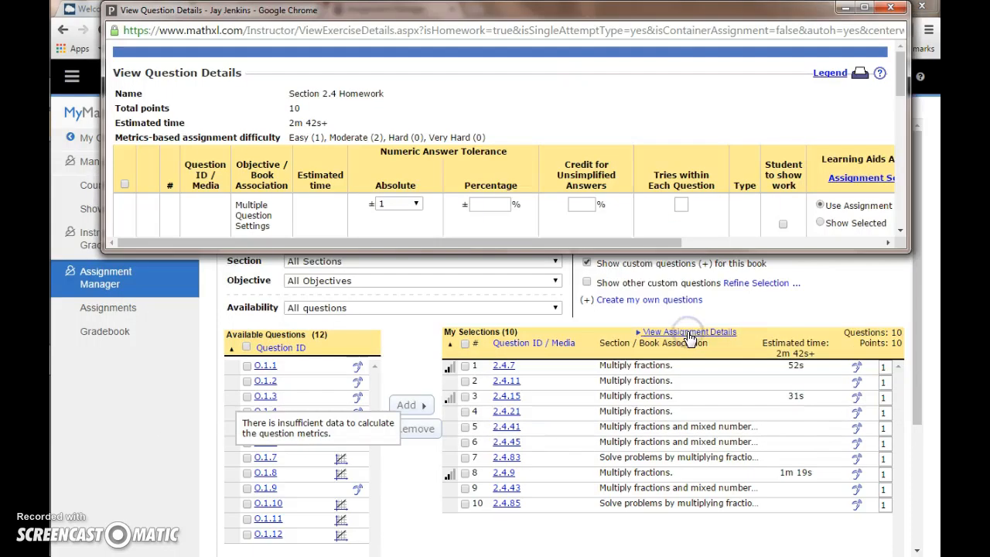
double_click(583, 17)
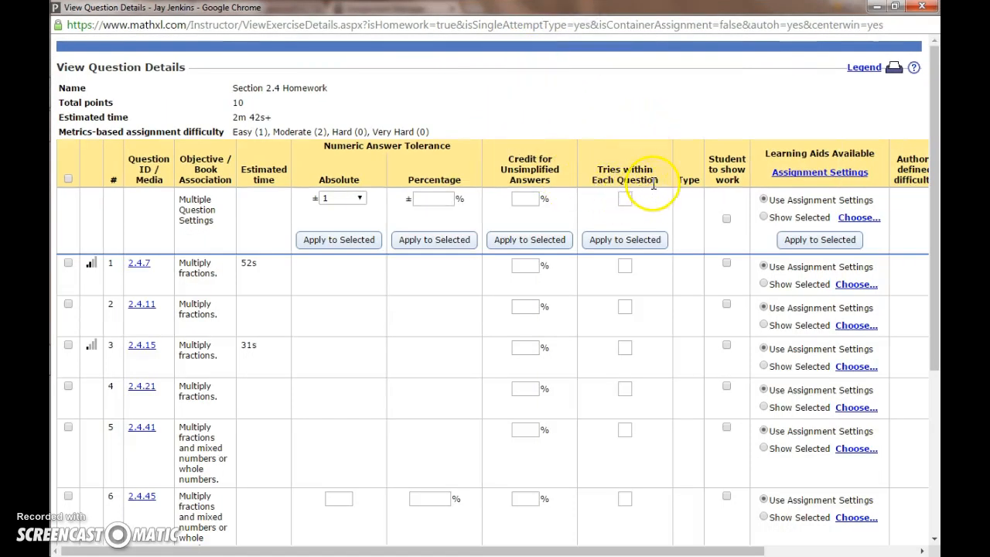
left_click_drag(643, 179, 601, 170)
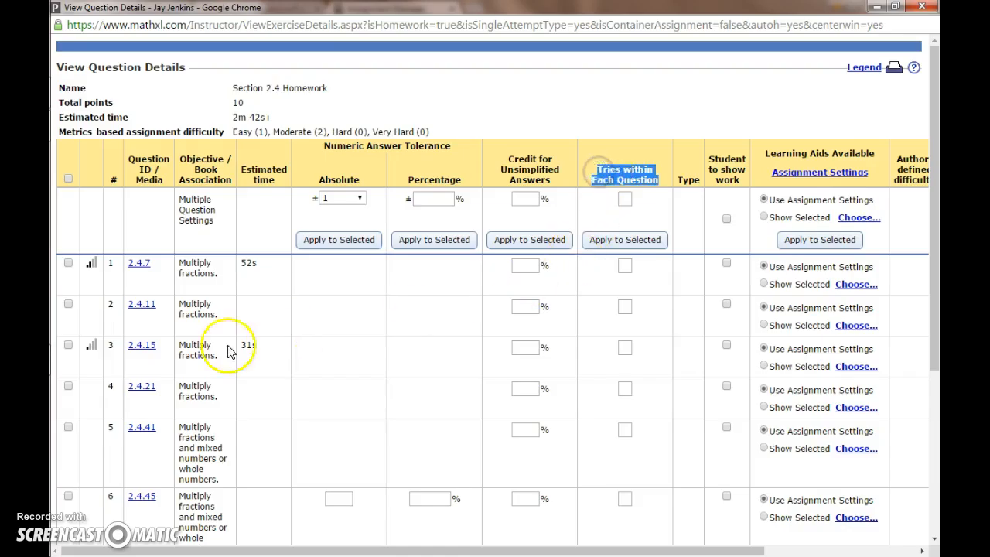
left_click(607, 276)
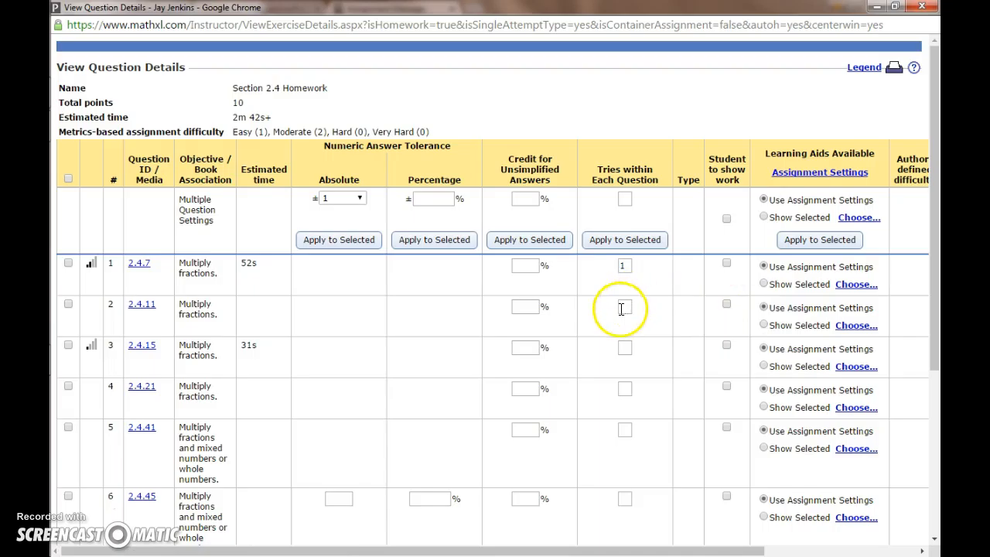
- Apply 1 try within each question to all questions in the assignment and accept the question details
left_click(68, 178)
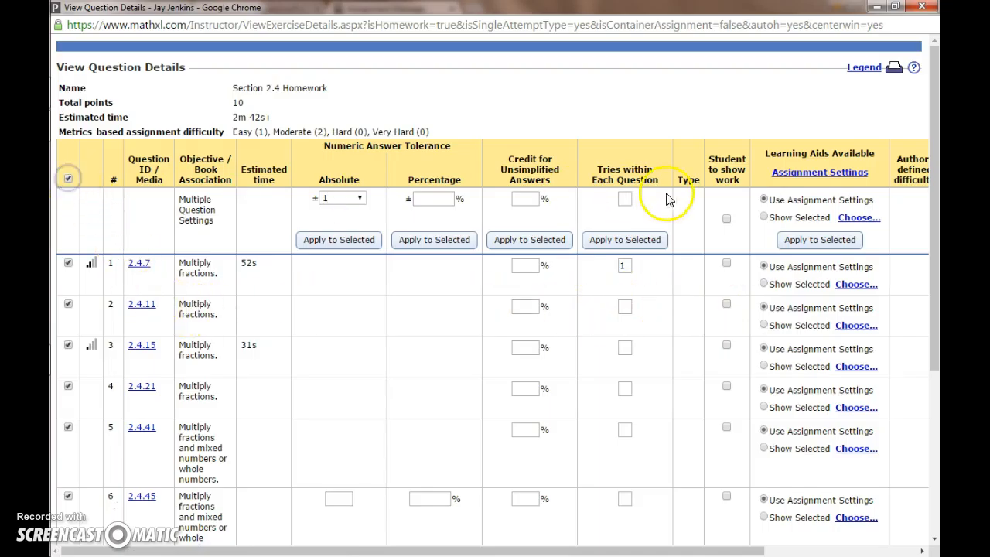
left_click(625, 198)
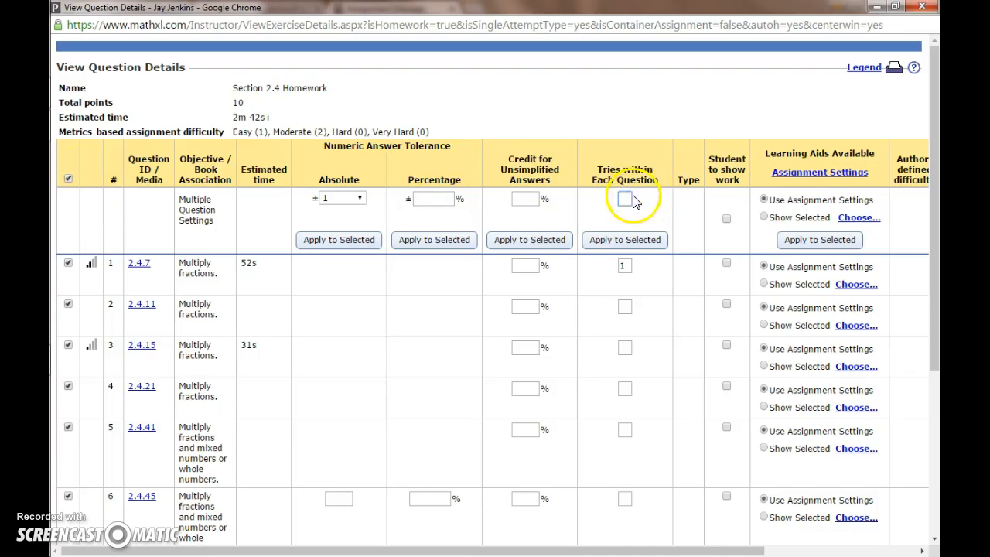
left_click(628, 240)
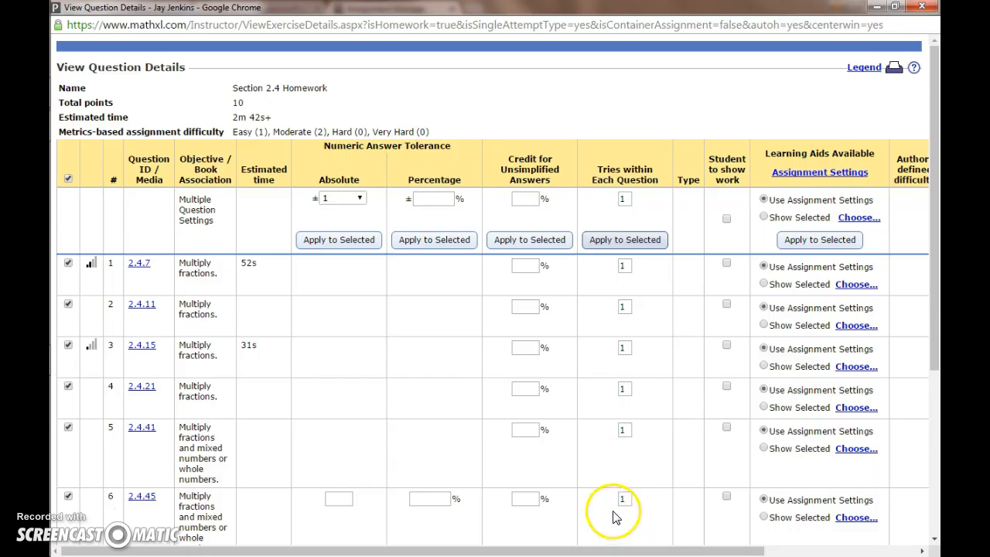
scroll(613, 516, "down", 3)
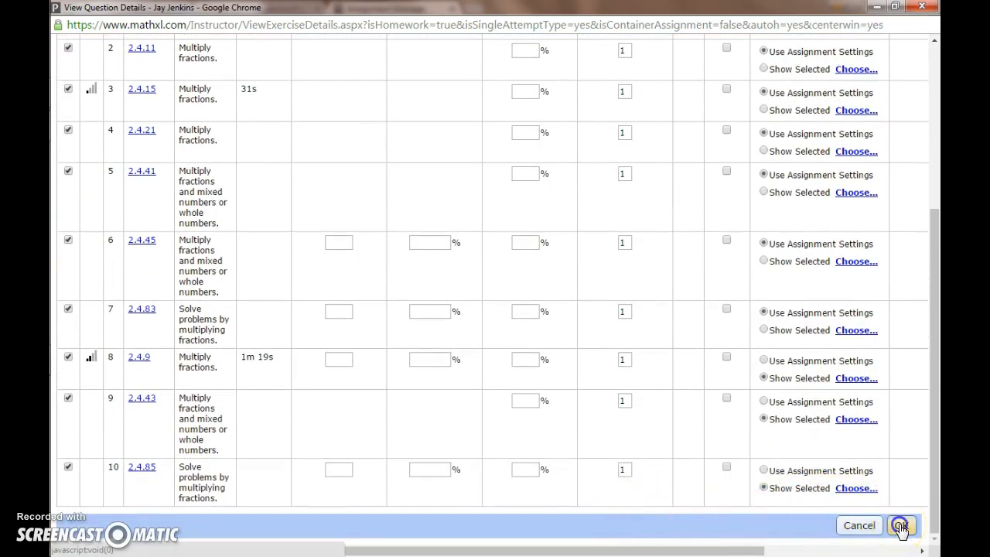
left_click(900, 526)
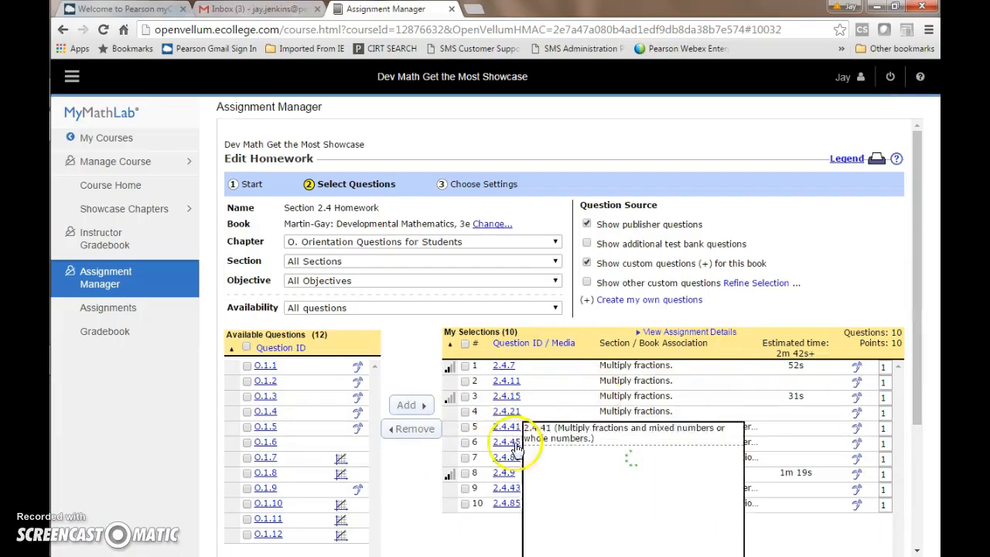
- Test question 2.4.15 as a student by submitting 2/20, and load a similar question from the feedback
left_click(505, 399)
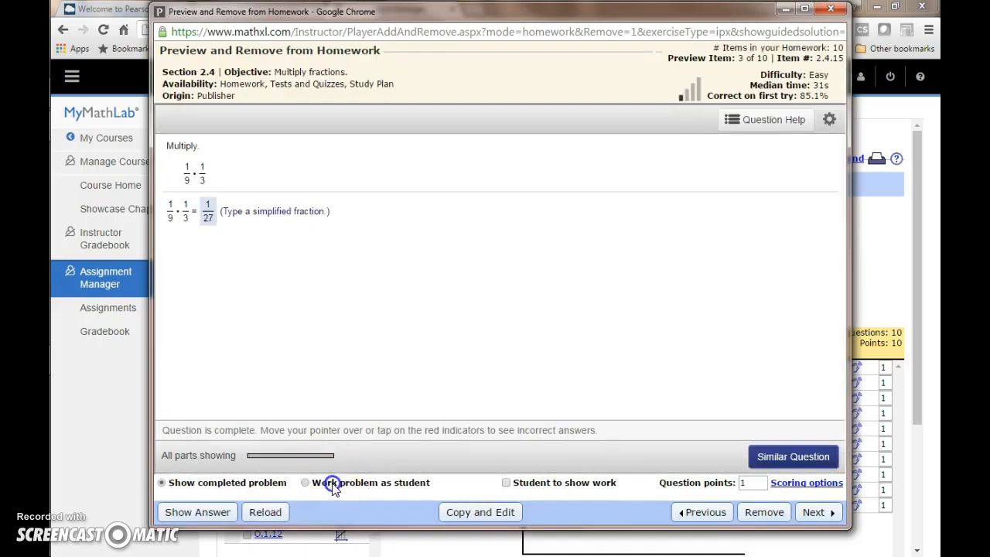
left_click(332, 485)
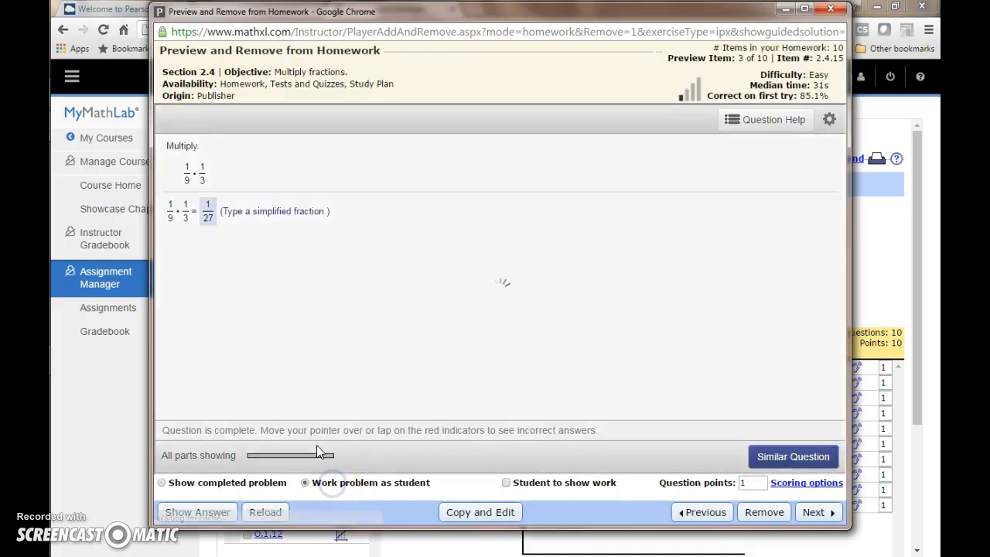
left_click(215, 209)
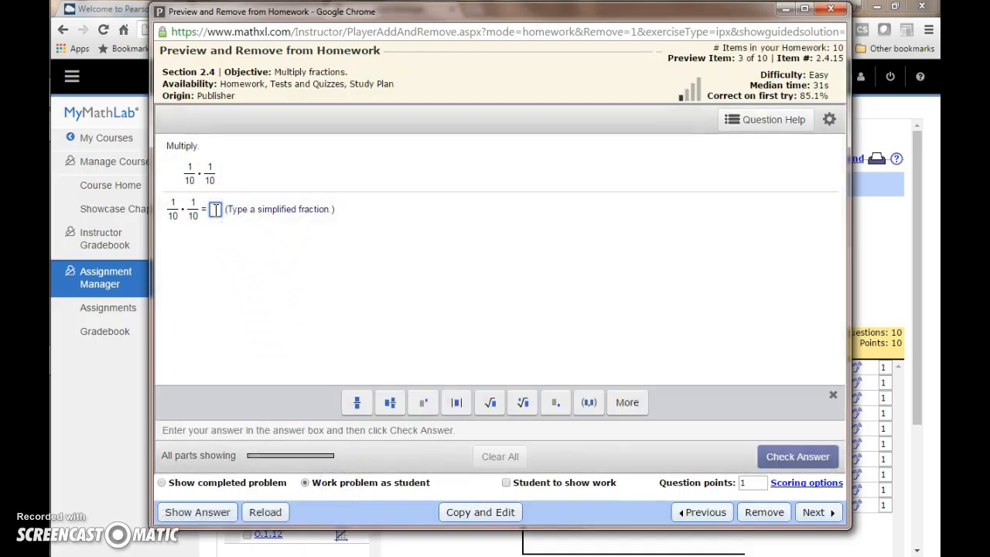
type("2/")
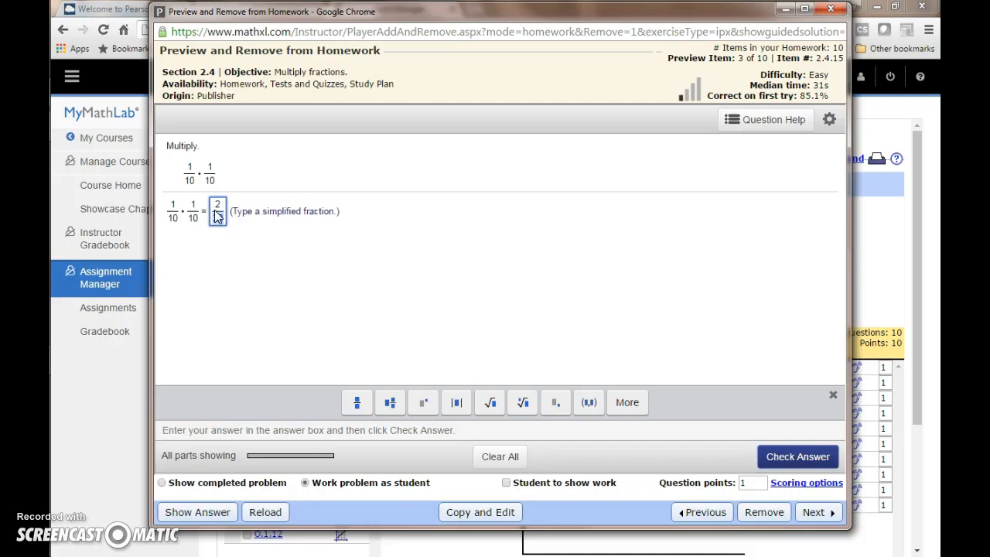
key("Return")
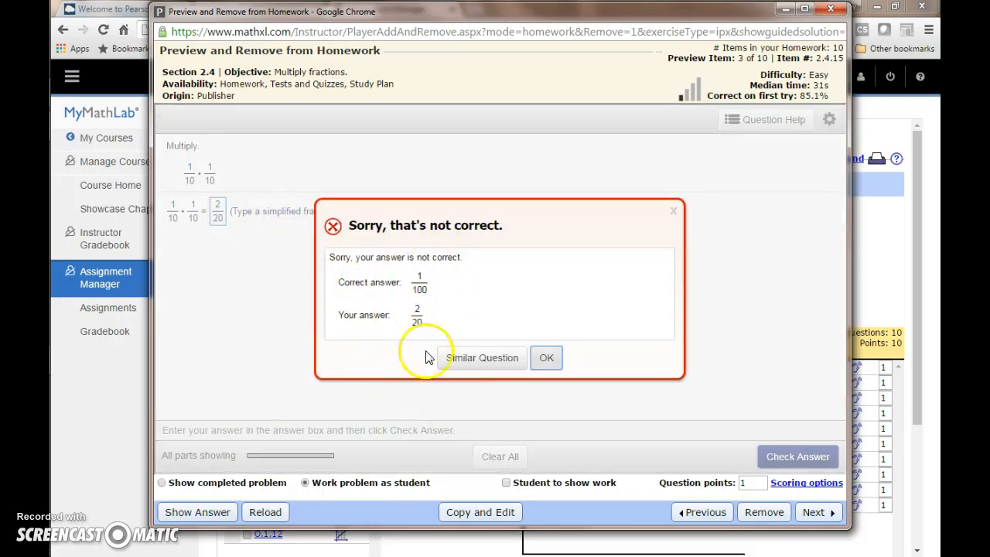
left_click(483, 358)
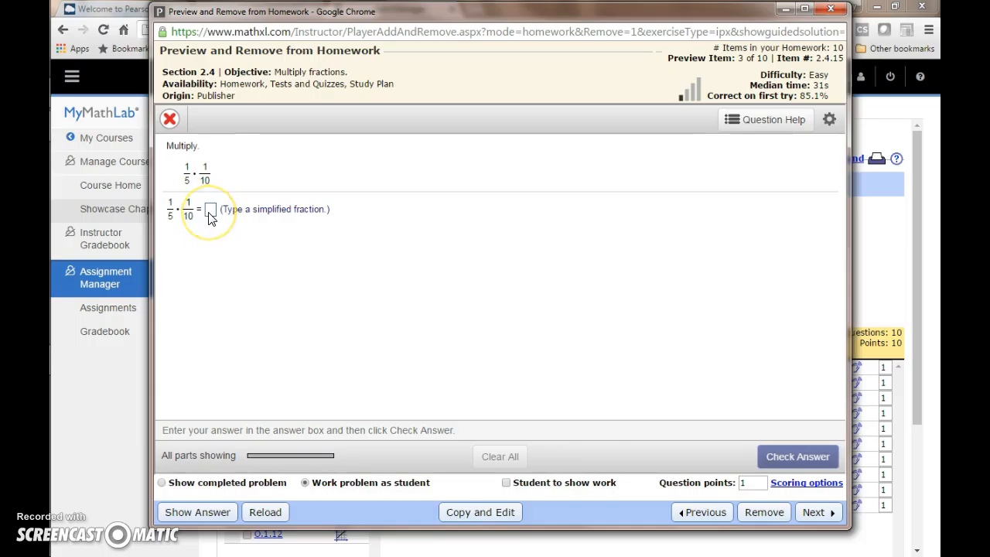
left_click(814, 512)
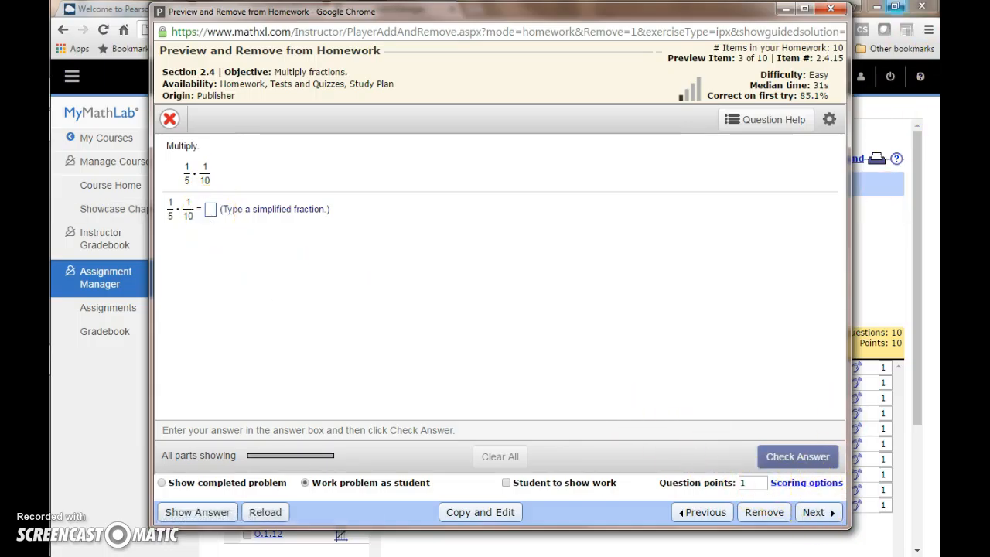
- Close the question preview and continue from the question selection to the homework's settings stage
left_click(830, 12)
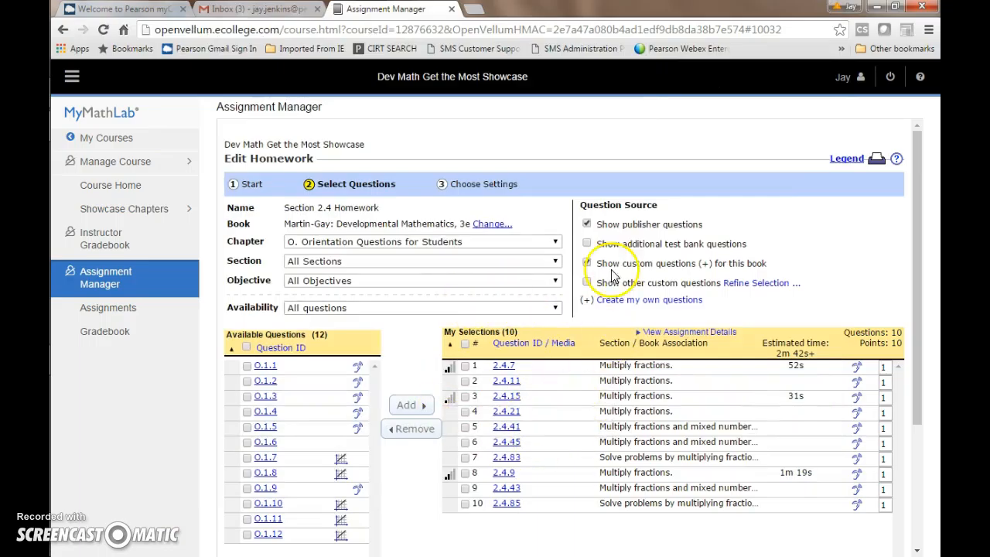
mouse_move(515, 399)
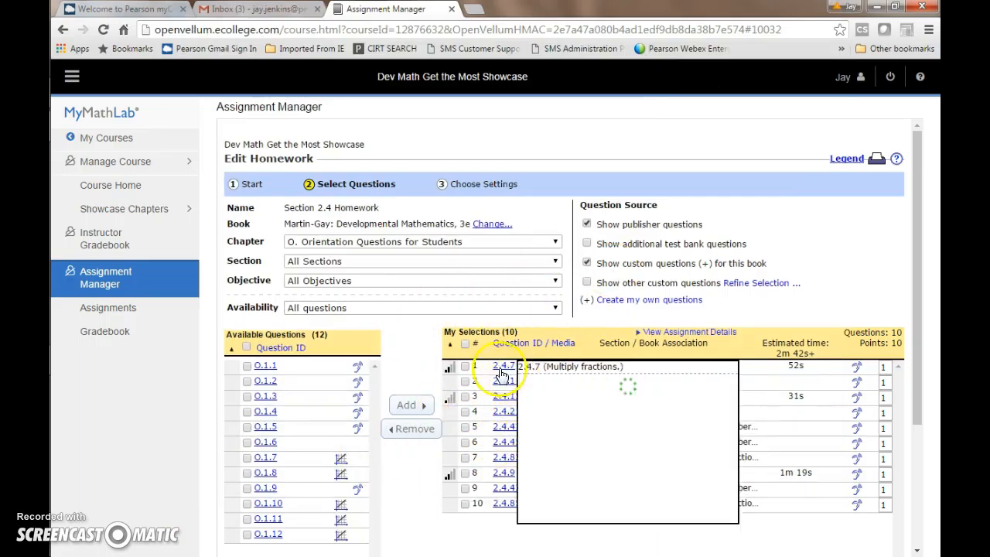
scroll(492, 352, "down", 3)
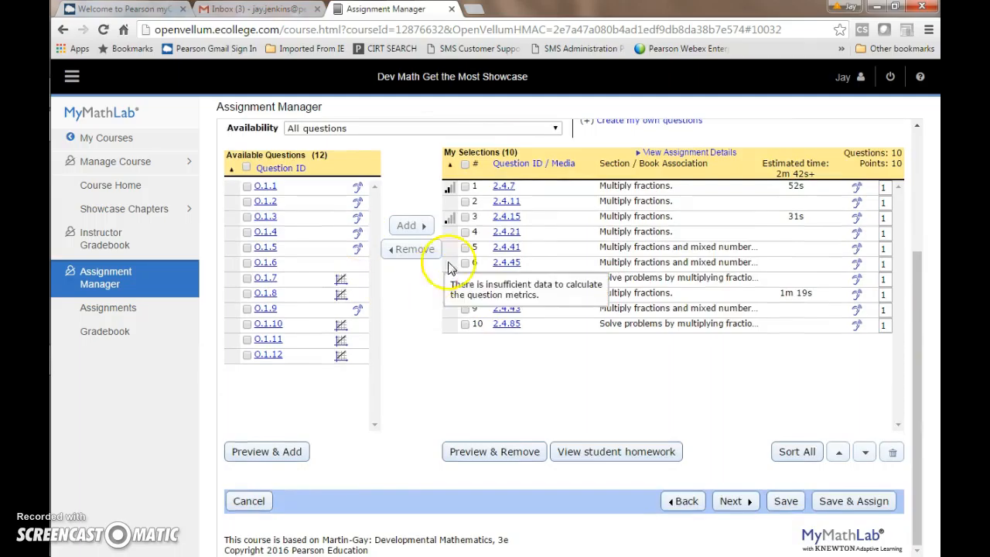
left_click(732, 501)
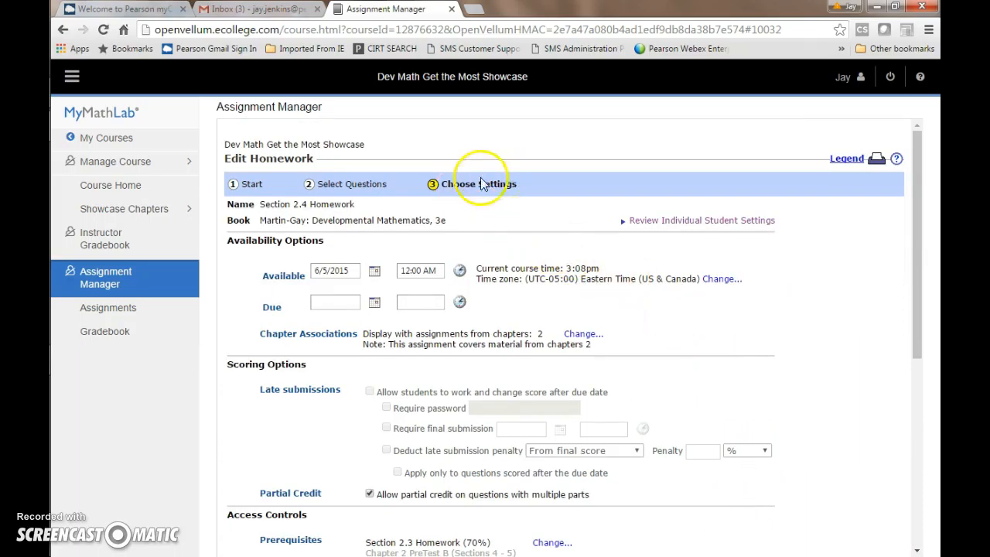
- Enable the attempts-per-question limit in the access controls and let students work each question 3 times
scroll(656, 276, "down", 3)
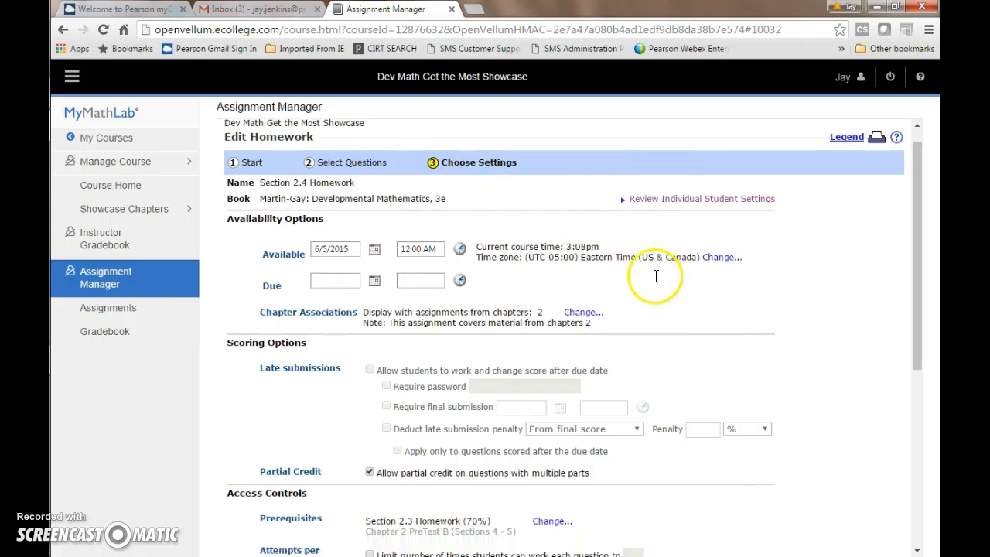
scroll(654, 284, "down", 1)
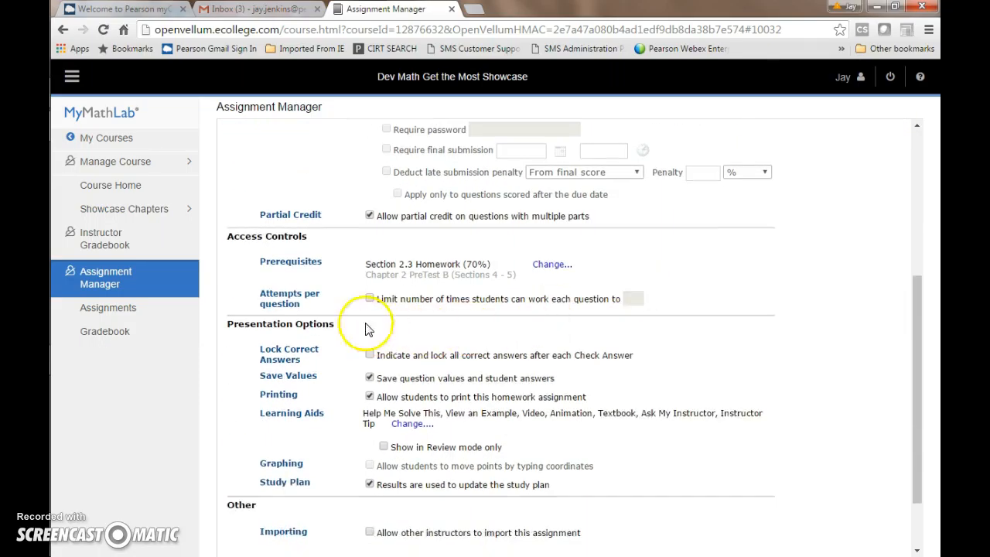
left_click(302, 307)
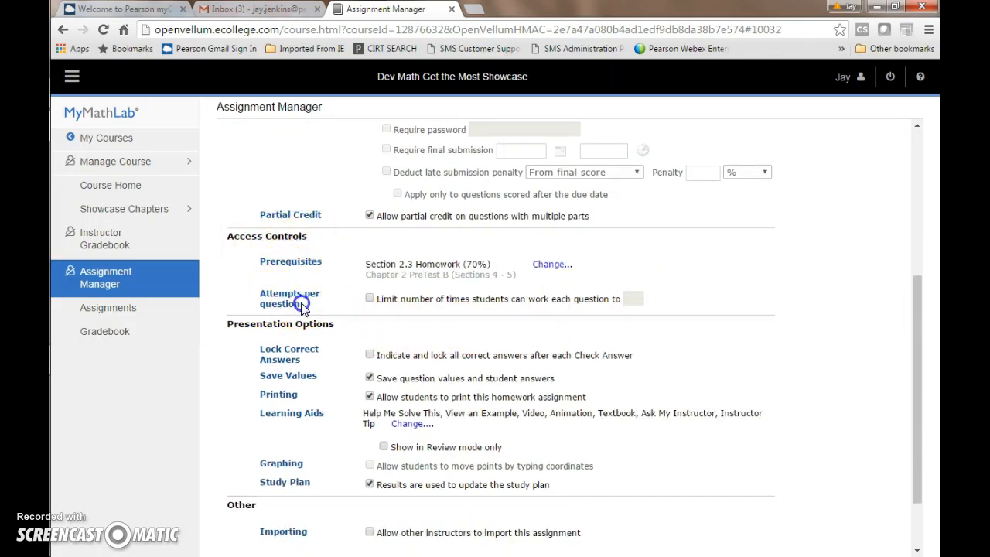
left_click(340, 307)
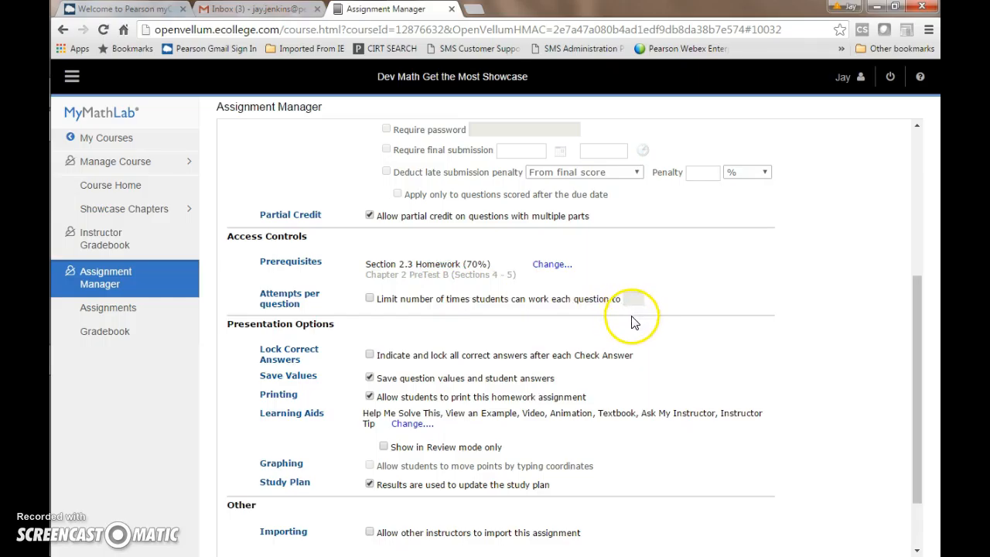
left_click(370, 300)
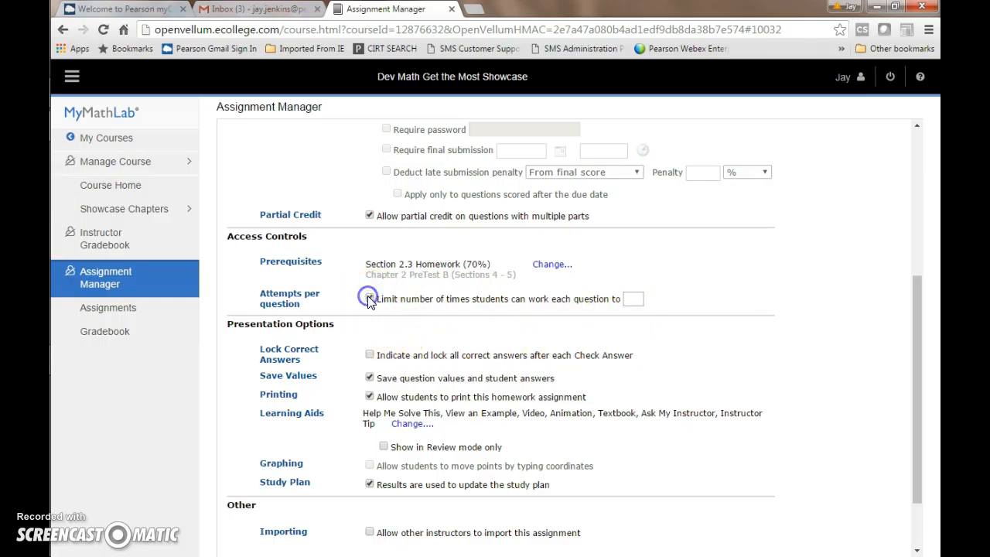
left_click(633, 299)
type("3")
left_click(667, 300)
left_click(641, 299)
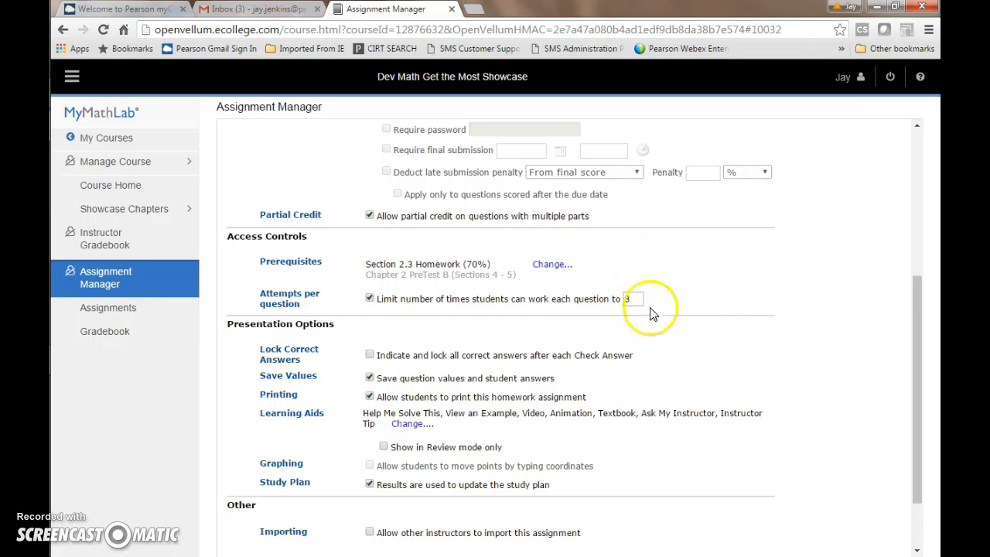
scroll(646, 302, "up", 3)
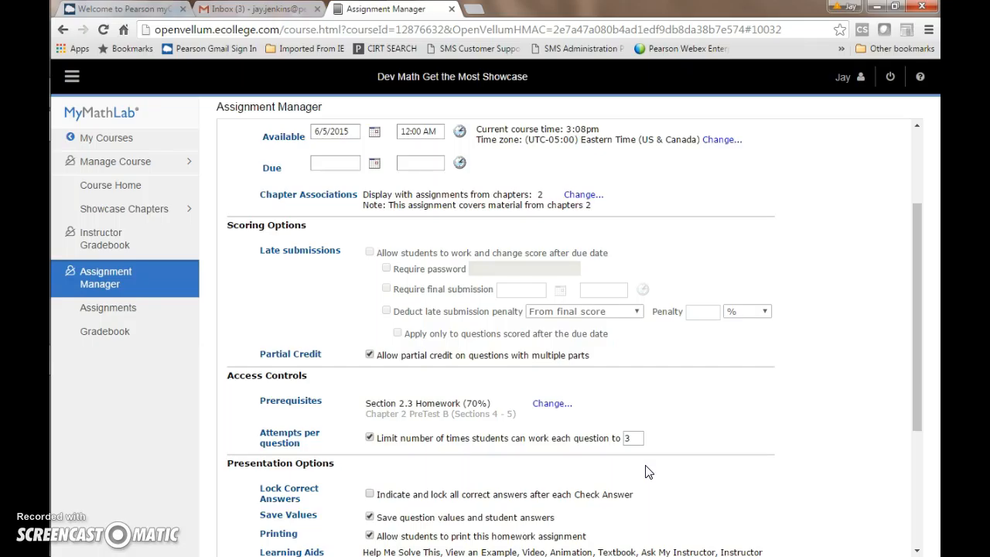
left_click(673, 460)
left_click(688, 450)
left_click(680, 431)
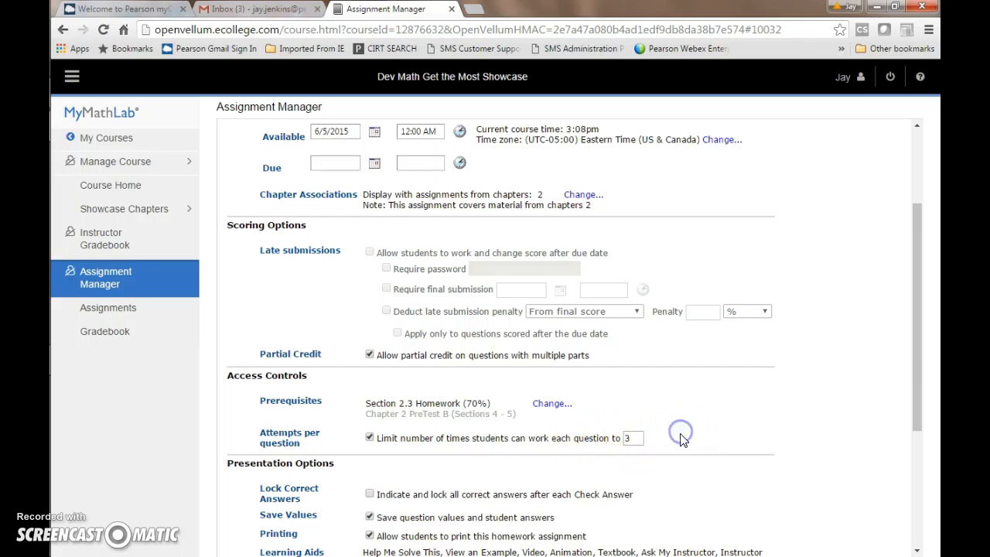